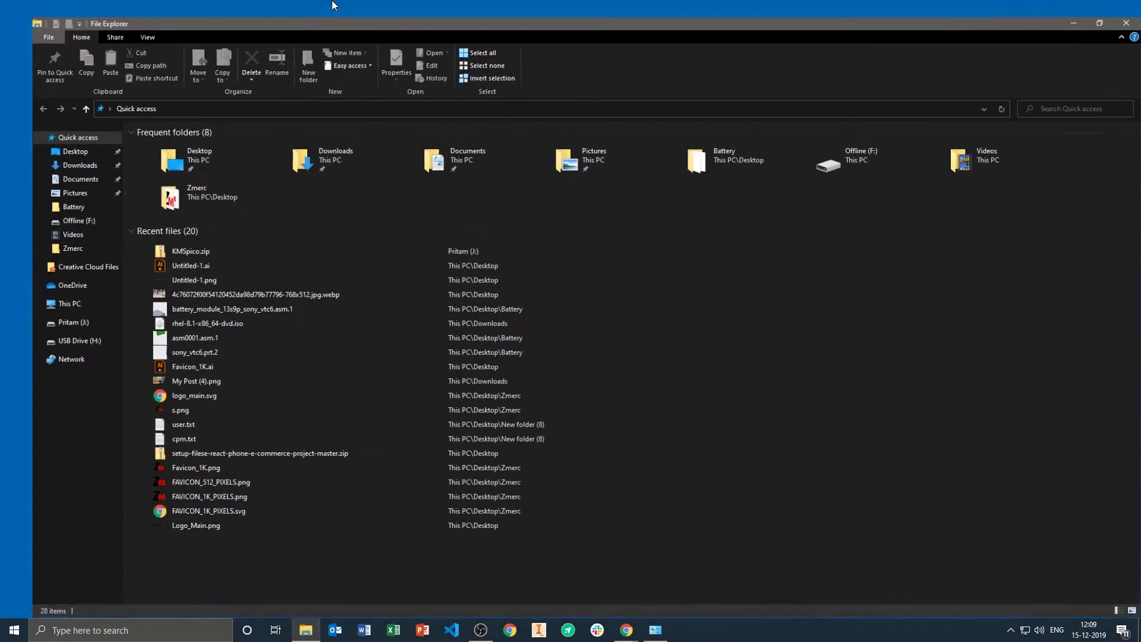
Refresh This PC's drive list and select USB Drive (H:), then Common (G:)
{"action": "left_click", "coordinate": [38, 296]}
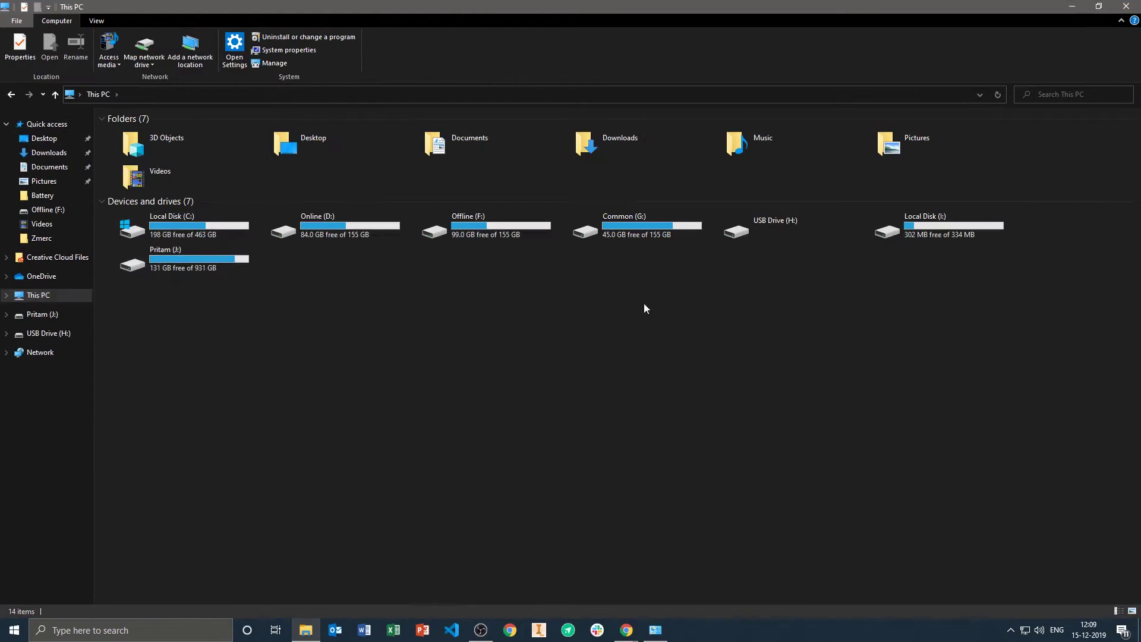
{"action": "right_click", "coordinate": [398, 288]}
{"action": "left_click", "coordinate": [434, 332]}
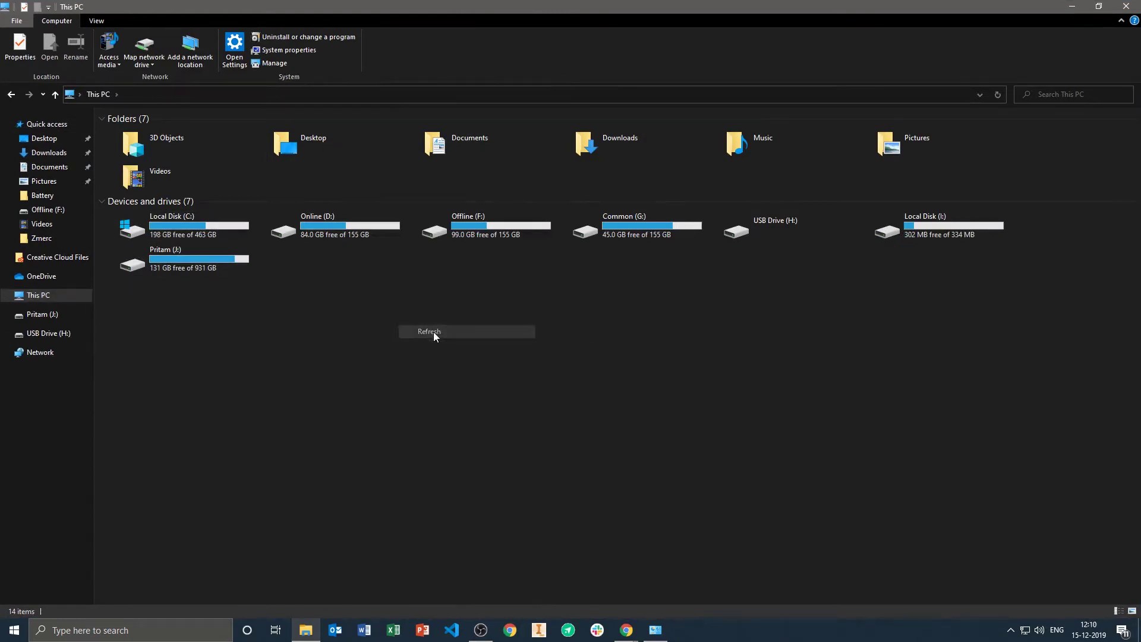
{"action": "left_click", "coordinate": [775, 225]}
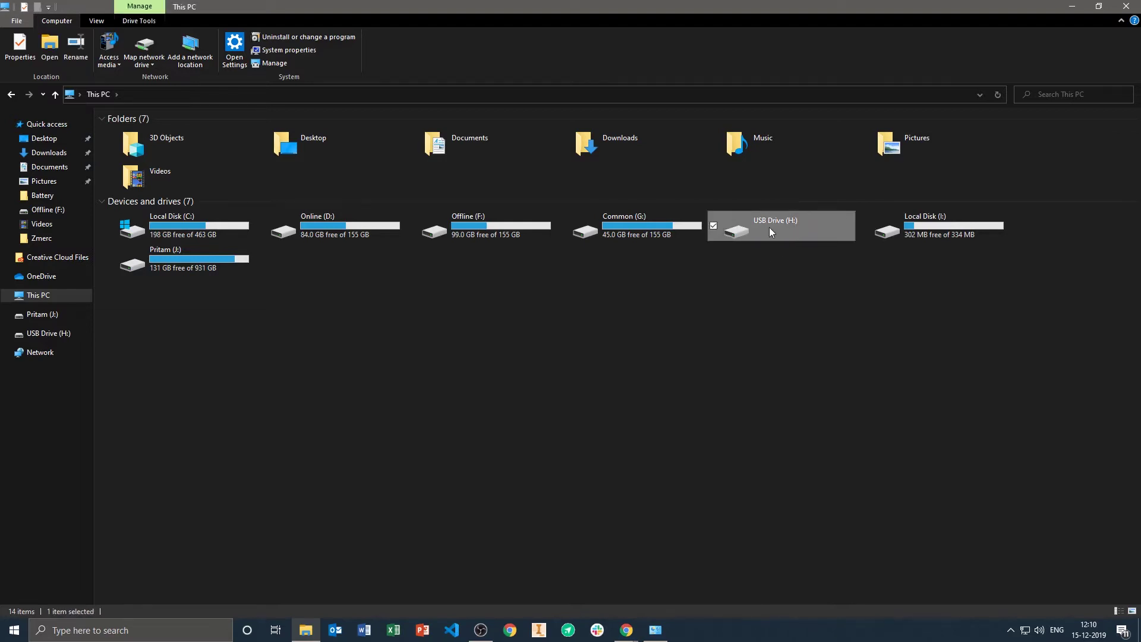
{"action": "key", "text": "Left"}
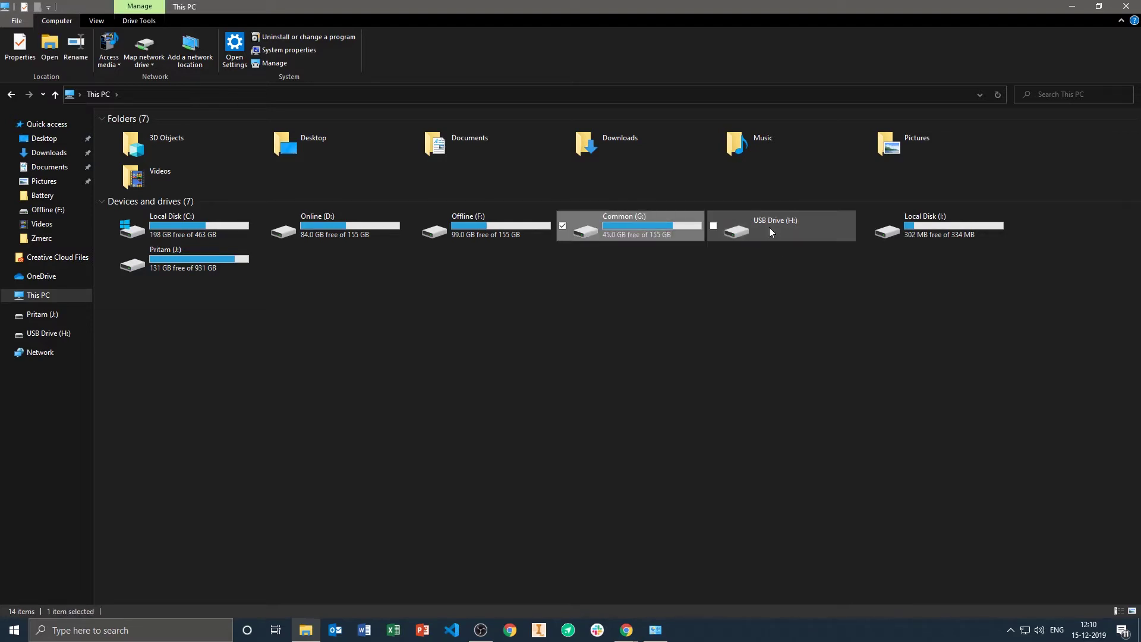
Open Command Prompt from the Start search and launch DiskPart
{"action": "left_click", "coordinate": [458, 440]}
{"action": "left_click", "coordinate": [16, 629]}
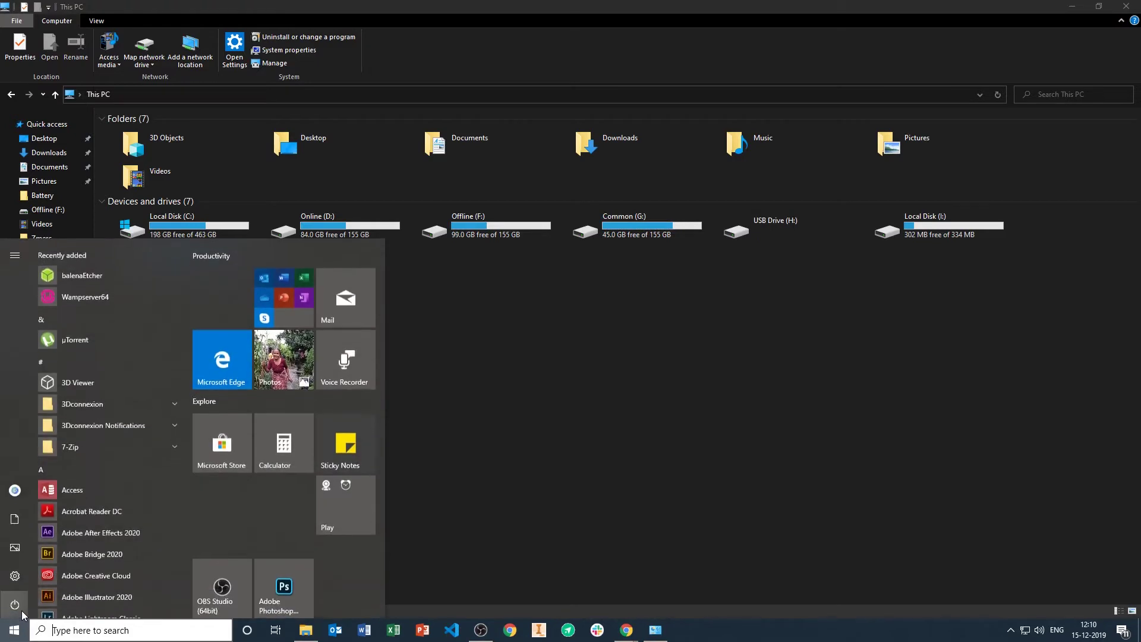
{"action": "left_click", "coordinate": [89, 630]}
{"action": "type", "text": "cmd"}
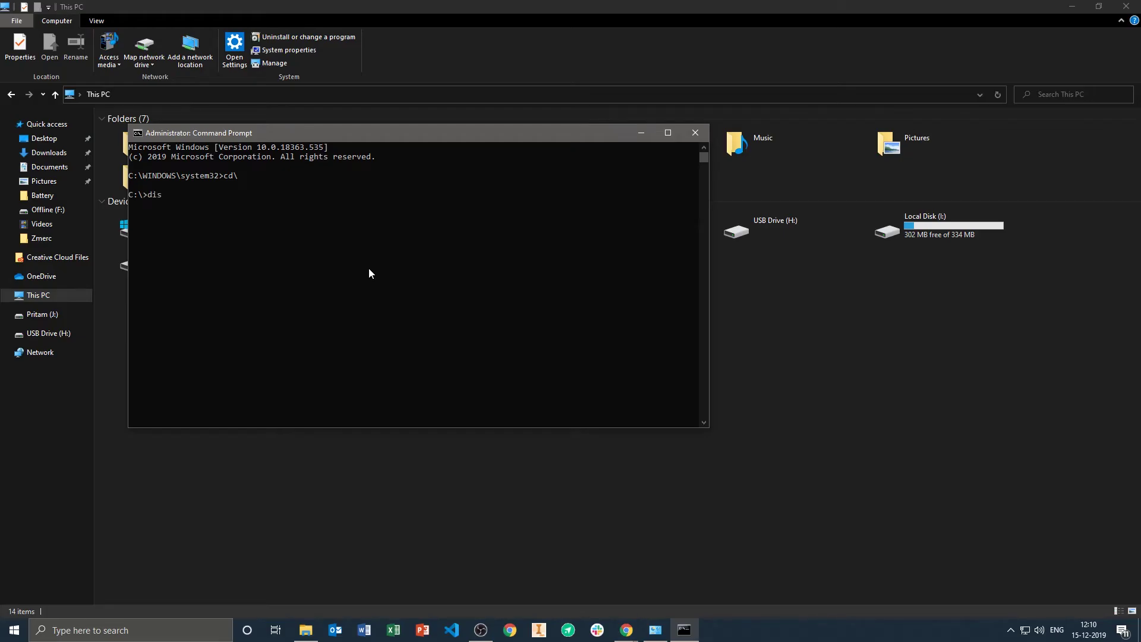
{"action": "type", "text": "part"}
{"action": "key", "text": "Return"}
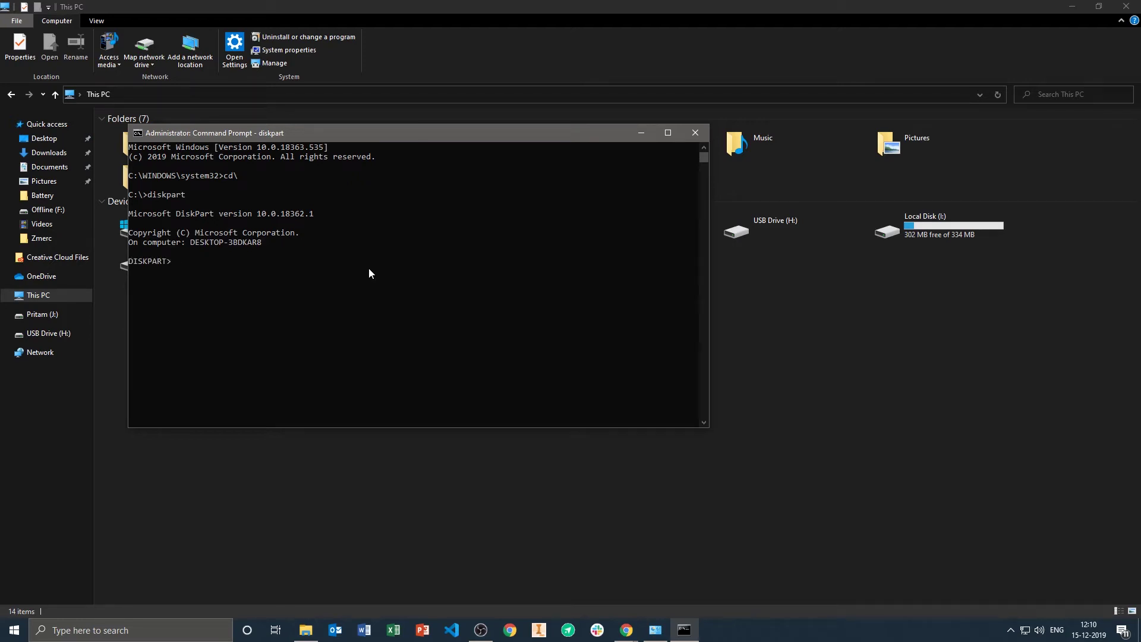
List disks, select disk 3 (7680 MB) and run clean, which fails with access denied
{"action": "type", "text": "list "}
{"action": "type", "text": "dis"}
{"action": "type", "text": "k"}
{"action": "key", "text": "Return"}
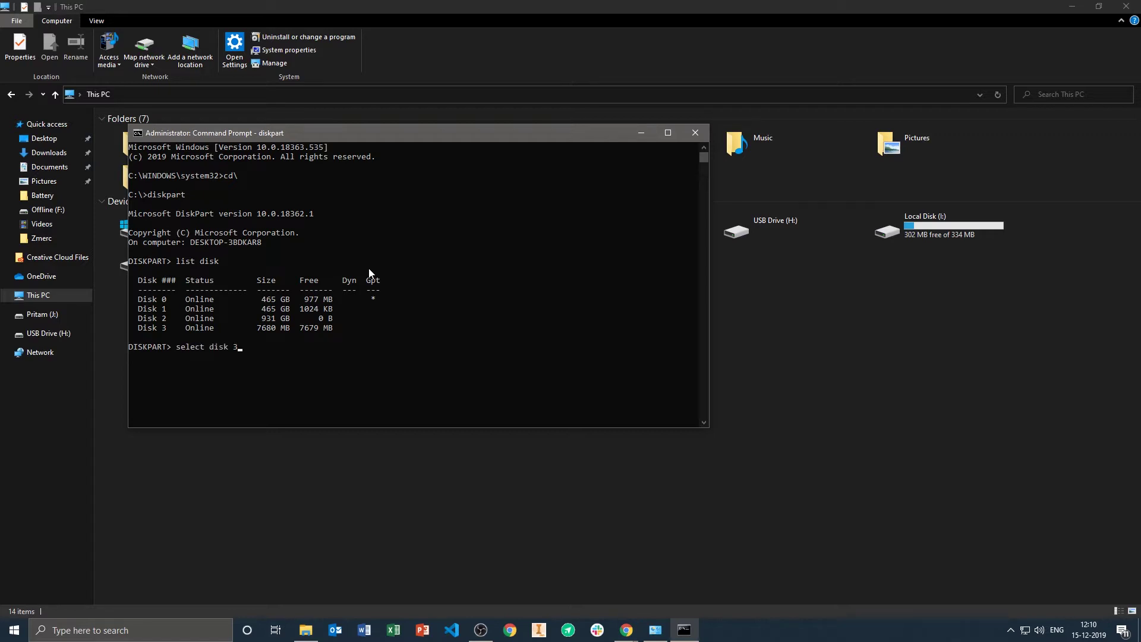
{"action": "key", "text": "Return"}
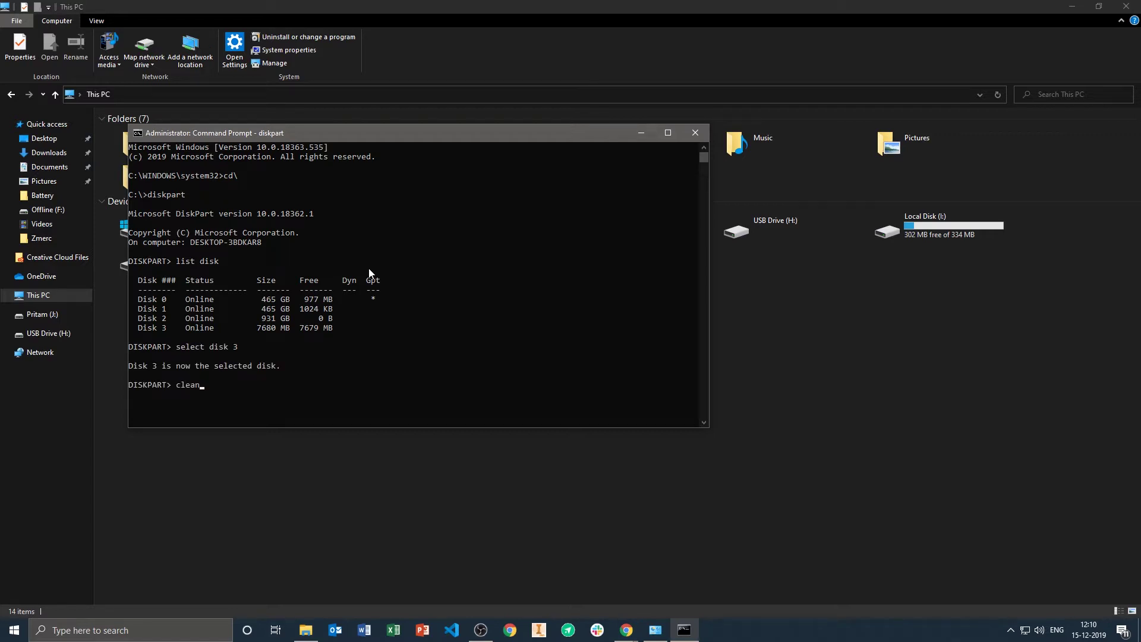
{"action": "type", "text": "clean"}
{"action": "key", "text": "Return"}
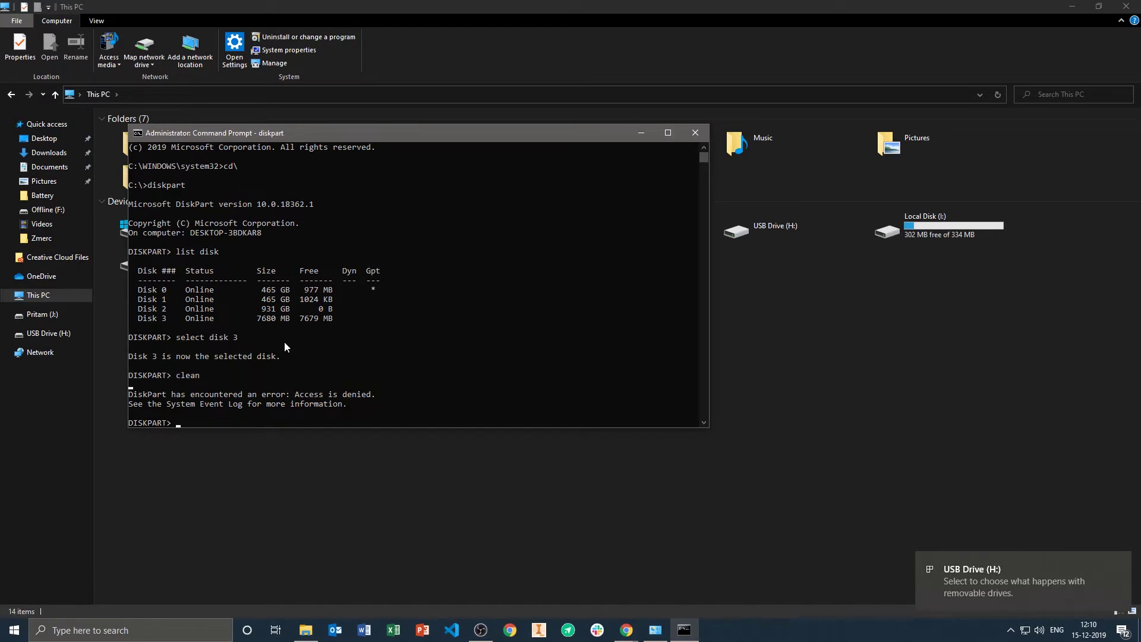
Highlight the access-denied error message text in the console
{"action": "left_click_drag", "start_coordinate": [353, 395], "coordinate": [286, 405]}
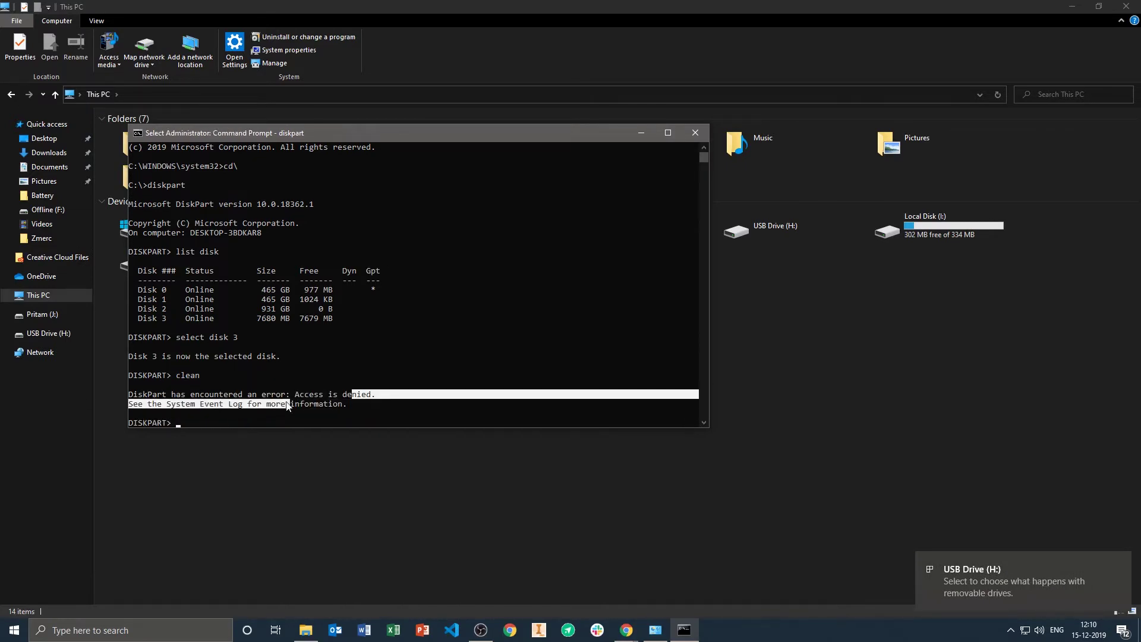
{"action": "left_click", "coordinate": [355, 405]}
{"action": "left_click_drag", "start_coordinate": [127, 209], "coordinate": [140, 208]}
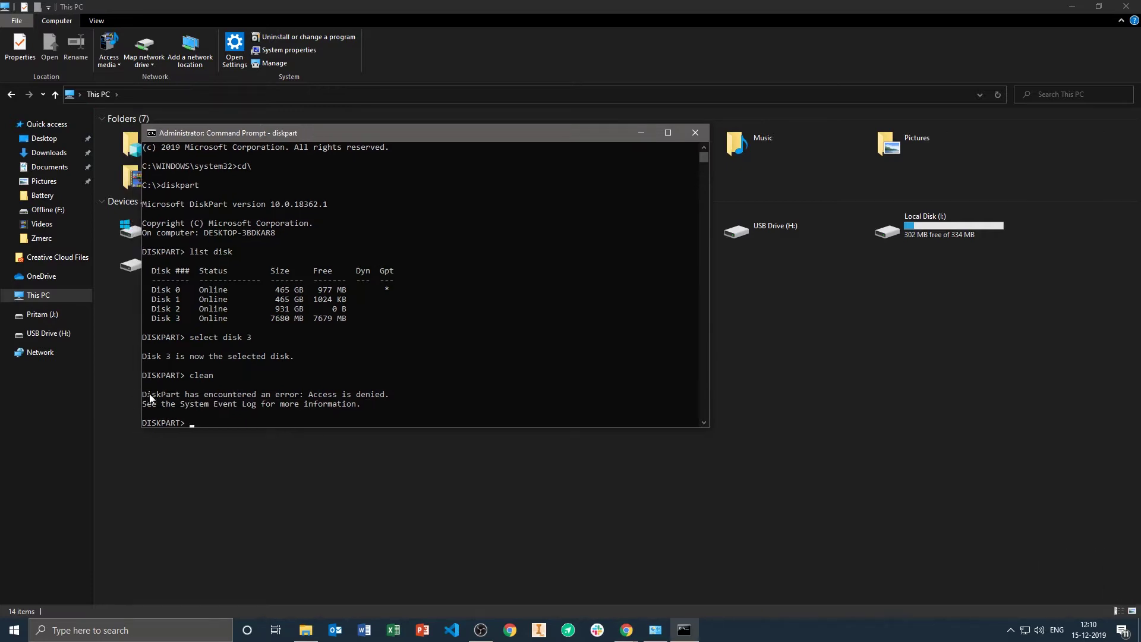
{"action": "left_click_drag", "start_coordinate": [144, 394], "coordinate": [370, 410]}
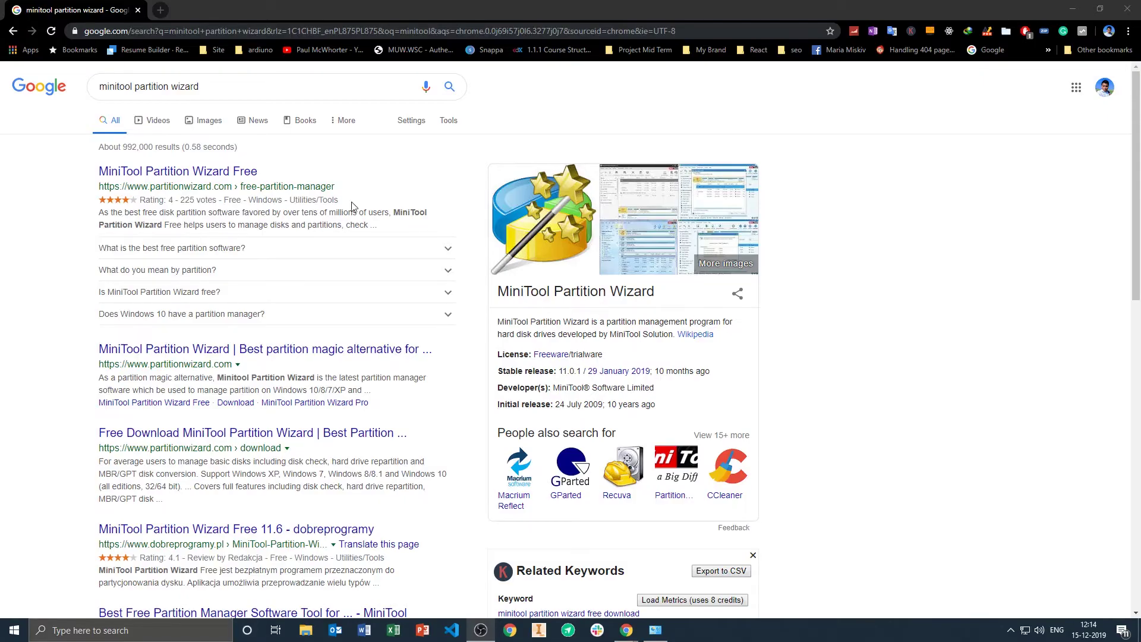
Download the MiniTool Partition Wizard Free installer pw11-free.exe and run it
{"action": "left_click", "coordinate": [168, 171]}
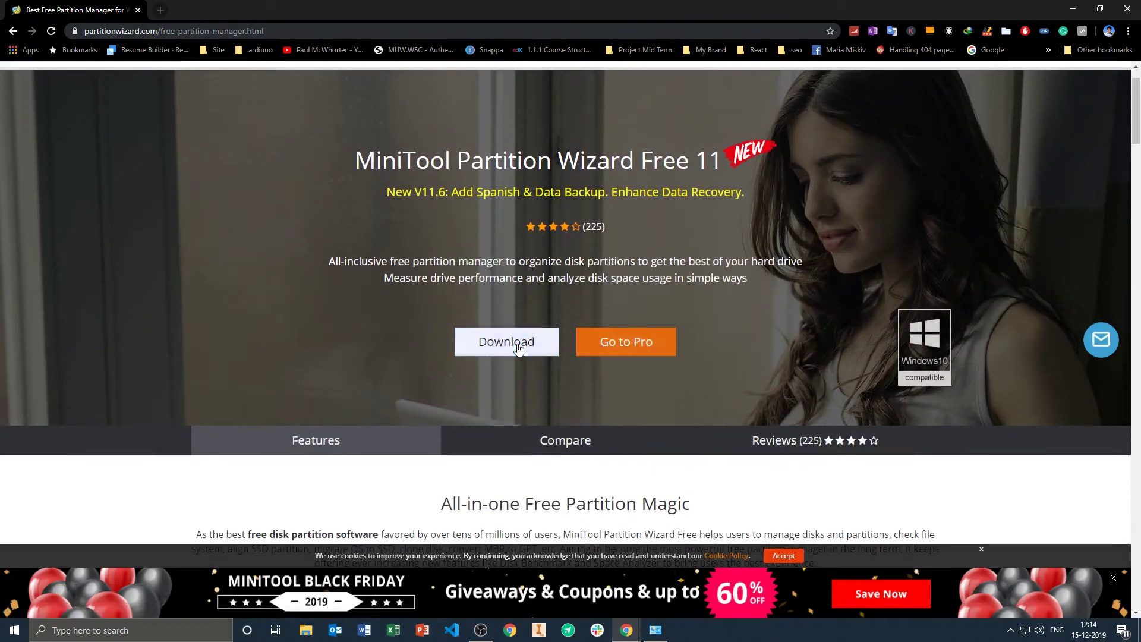
{"action": "left_click", "coordinate": [515, 343]}
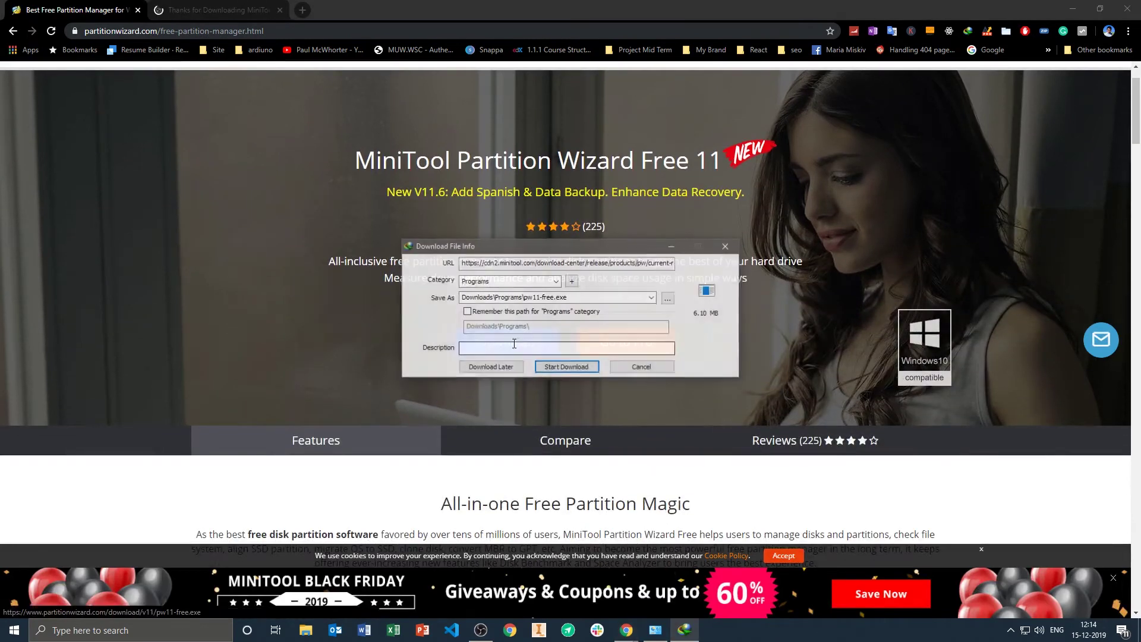
{"action": "left_click", "coordinate": [567, 366]}
{"action": "left_click", "coordinate": [468, 357]}
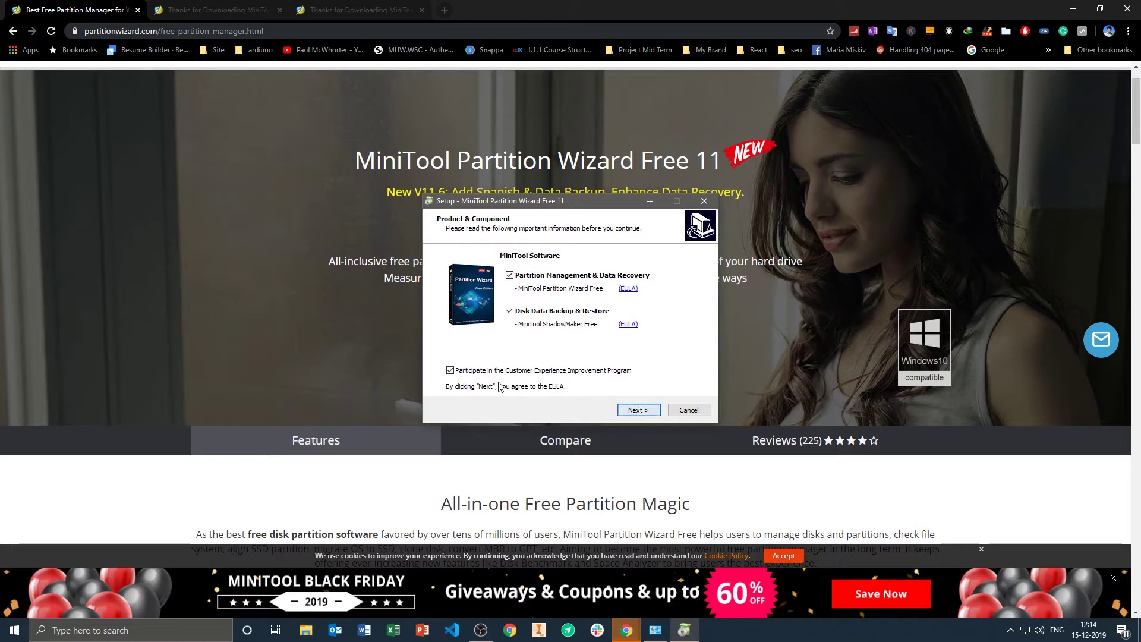
Install Partition Wizard into the existing folder without Avast, then launch it
{"action": "left_click", "coordinate": [648, 413]}
{"action": "left_click", "coordinate": [651, 414]}
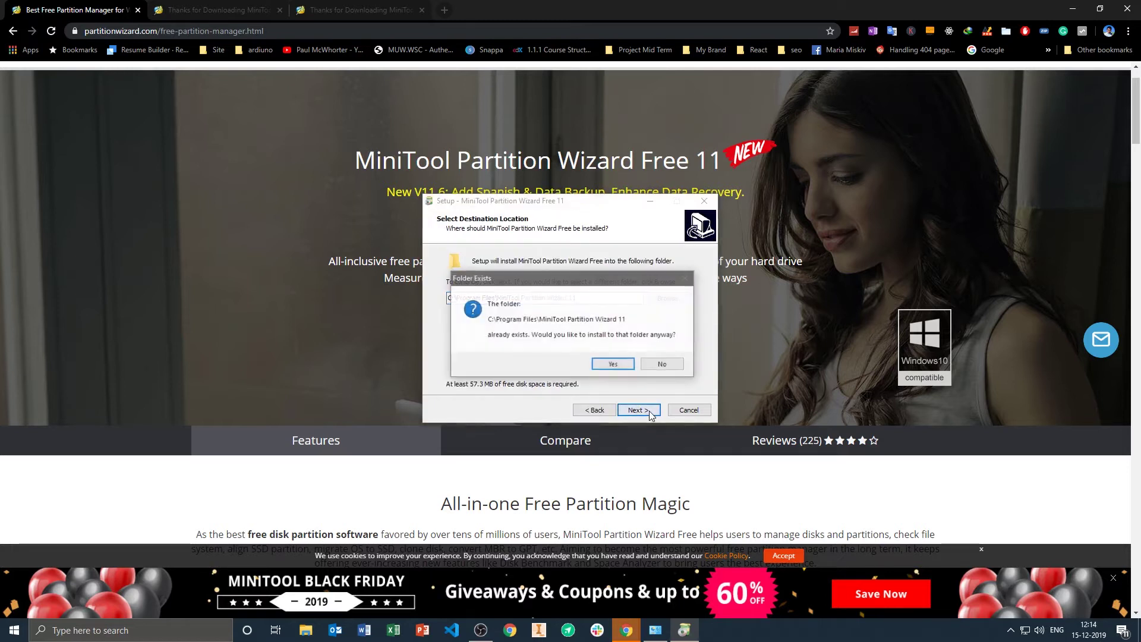
{"action": "left_click", "coordinate": [620, 364]}
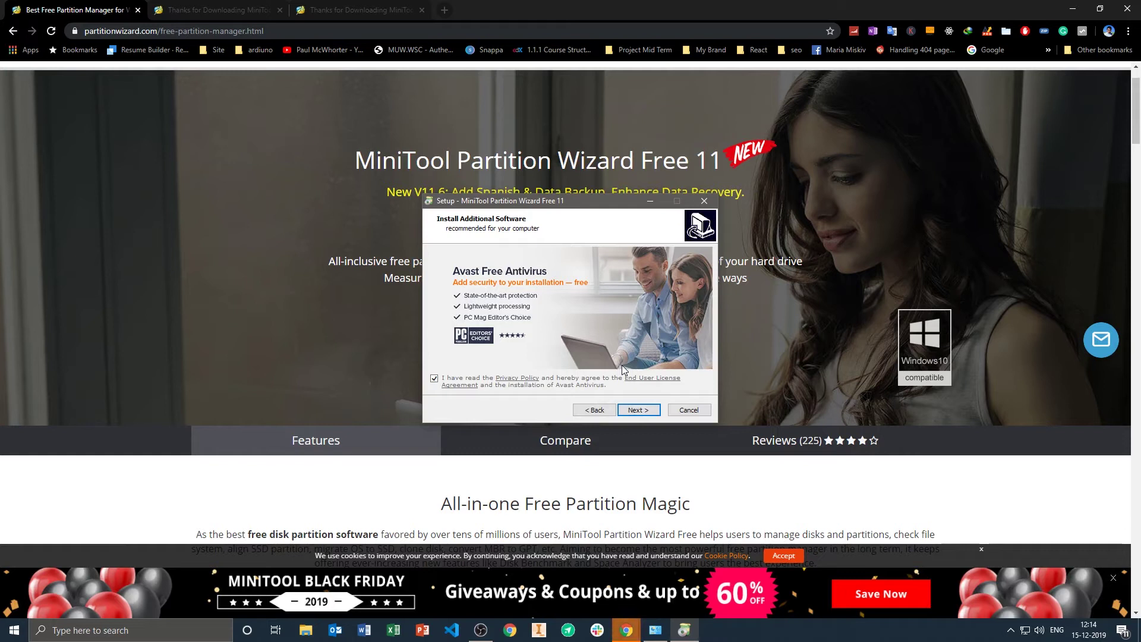
{"action": "left_click", "coordinate": [593, 411]}
{"action": "left_click", "coordinate": [638, 410]}
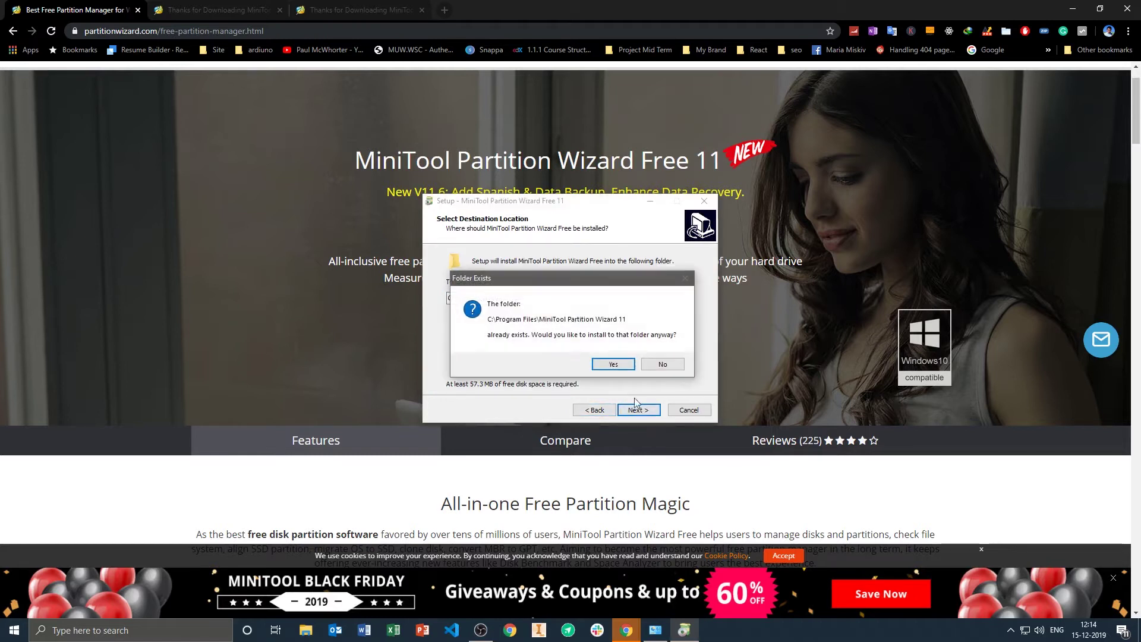
{"action": "left_click", "coordinate": [622, 367]}
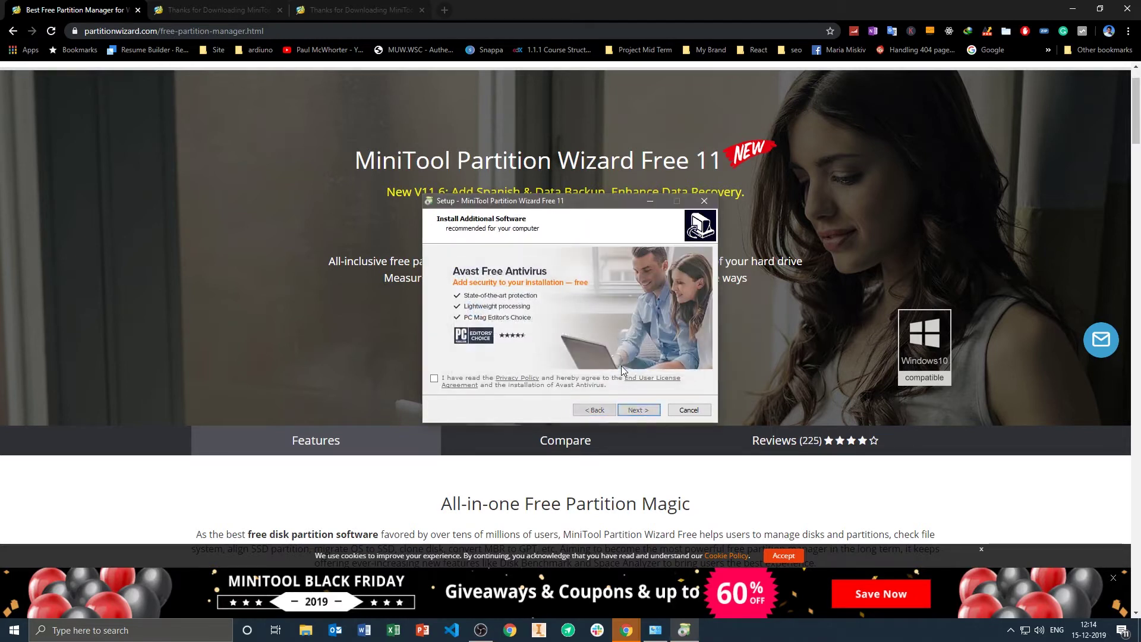
{"action": "left_click", "coordinate": [637, 410]}
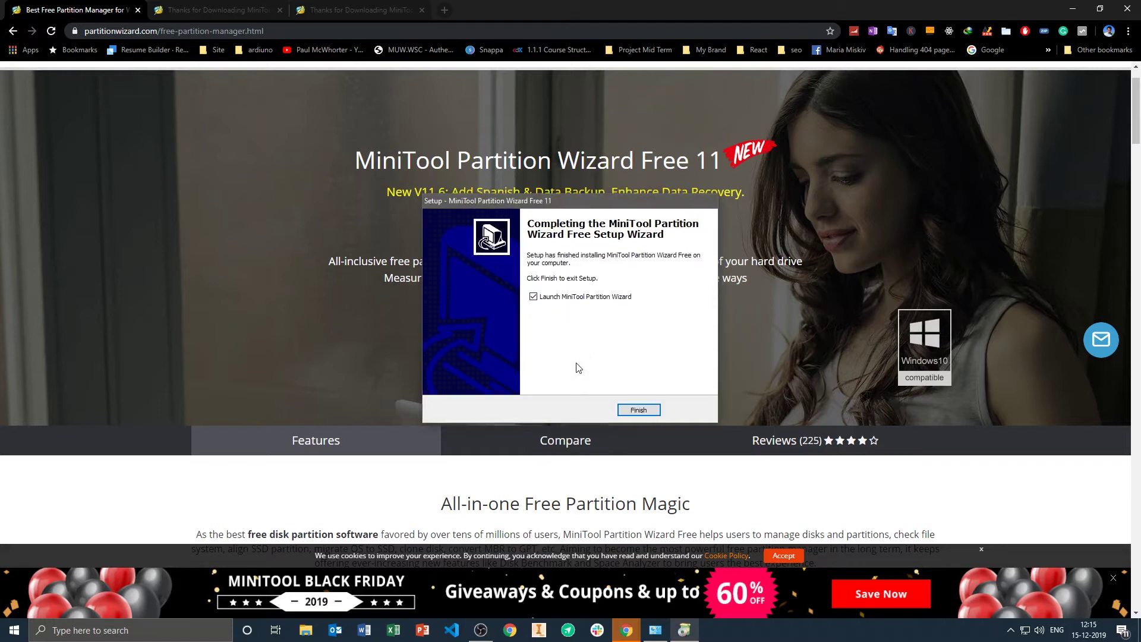
{"action": "left_click", "coordinate": [638, 410]}
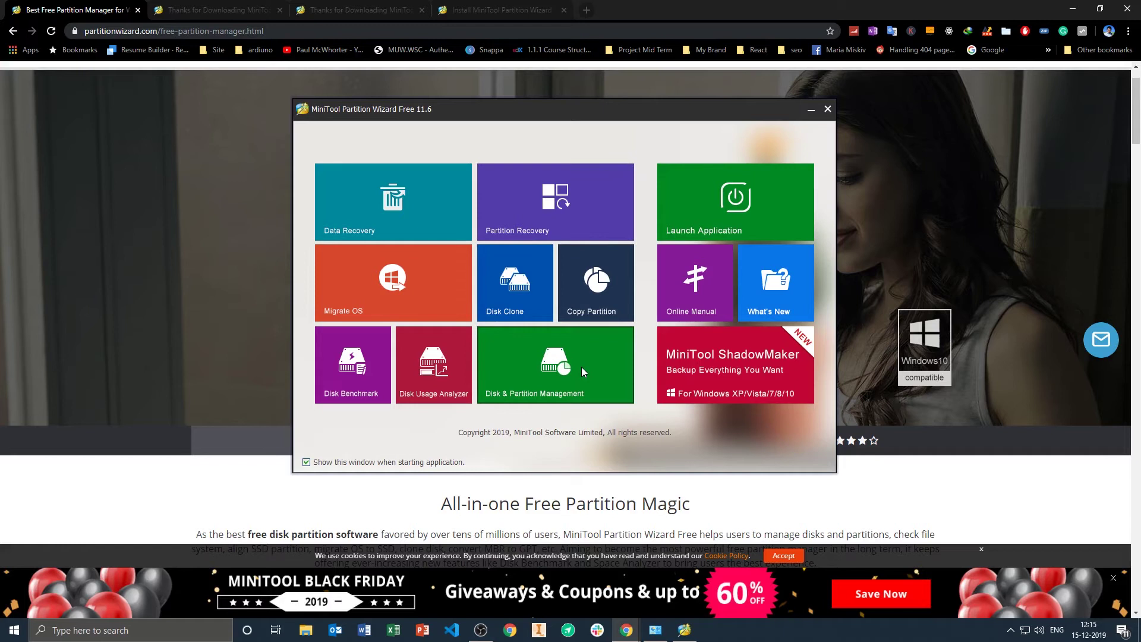
Open Disk & Partition Management and set up wiping Disk 4's 7.5 GB unallocated space
{"action": "left_click", "coordinate": [582, 369]}
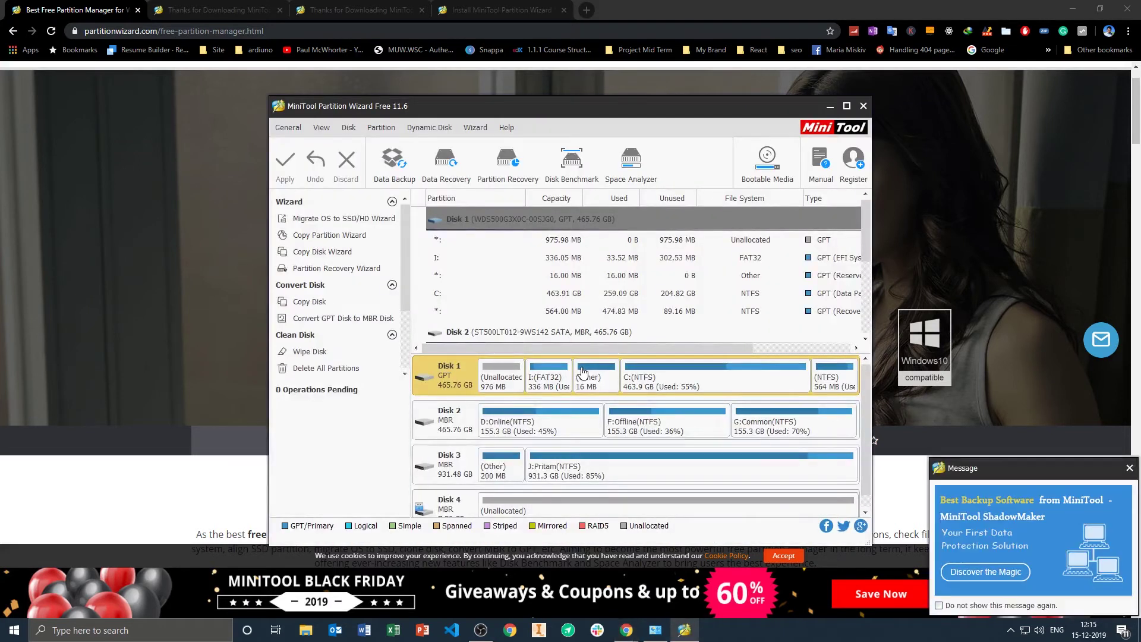
{"action": "left_click_drag", "start_coordinate": [569, 121], "coordinate": [574, 70]}
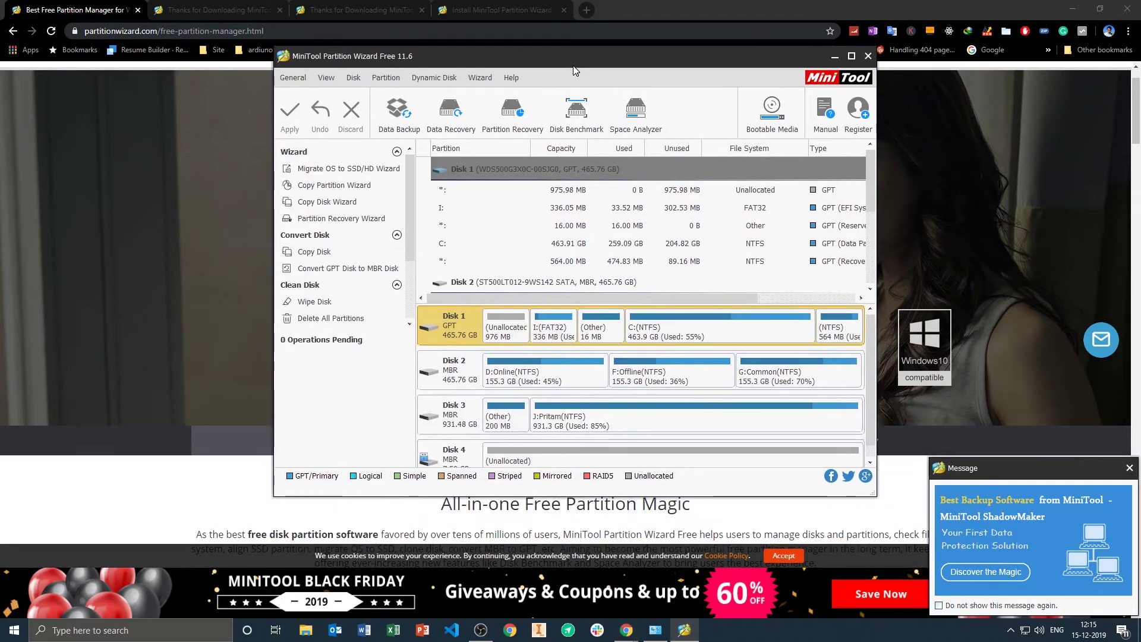
{"action": "scroll", "coordinate": [600, 410], "scroll_direction": "down", "scroll_amount": 1}
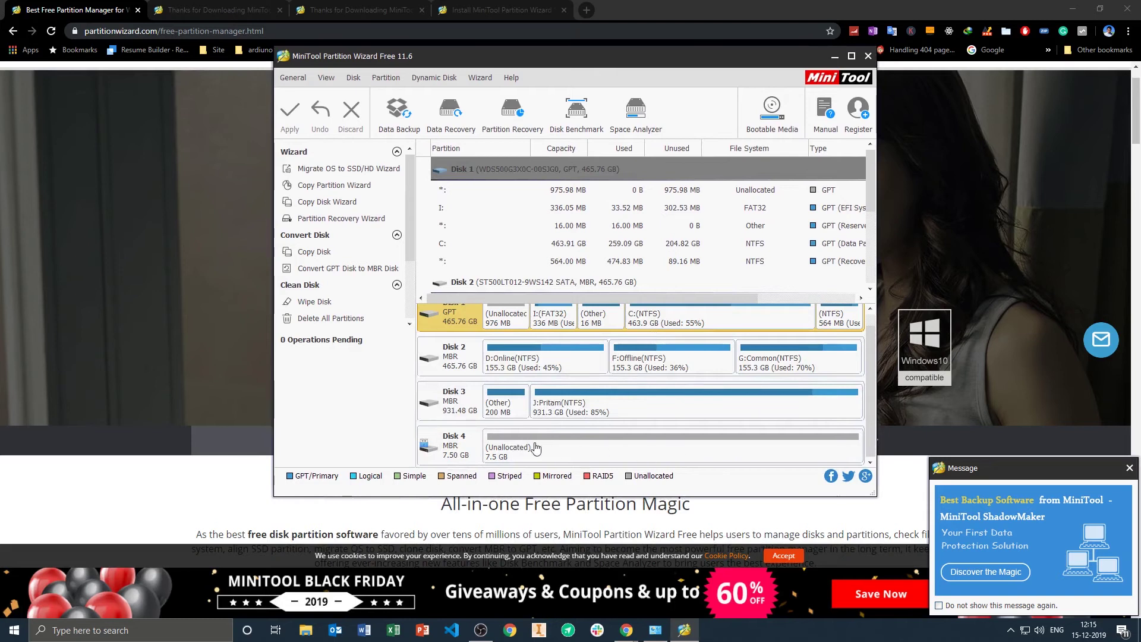
{"action": "left_click", "coordinate": [579, 446]}
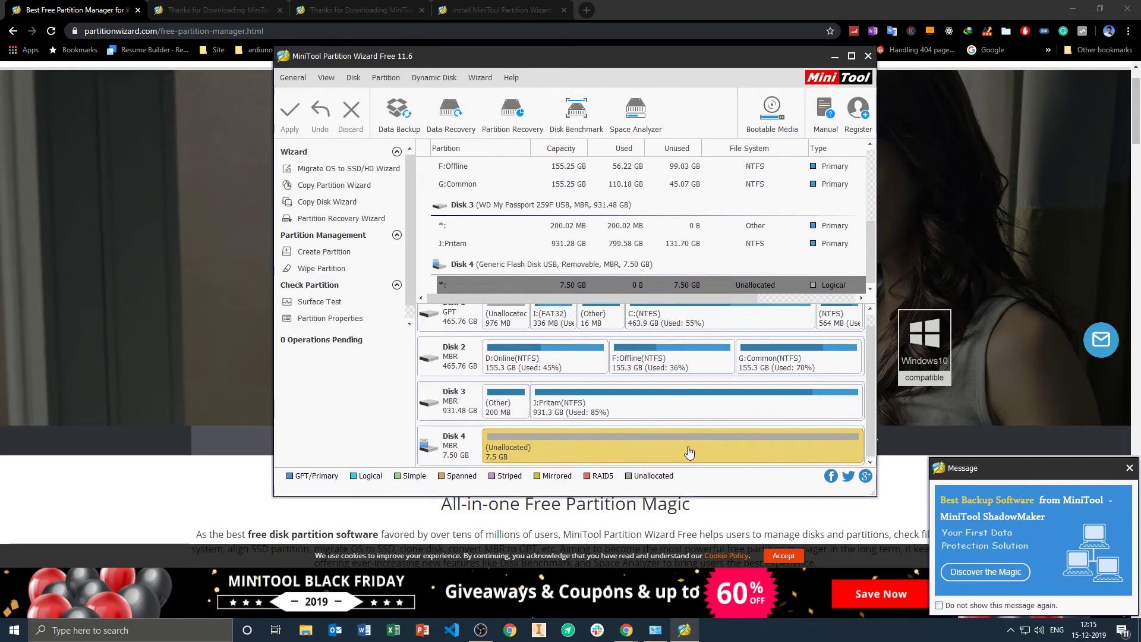
{"action": "left_click", "coordinate": [338, 271]}
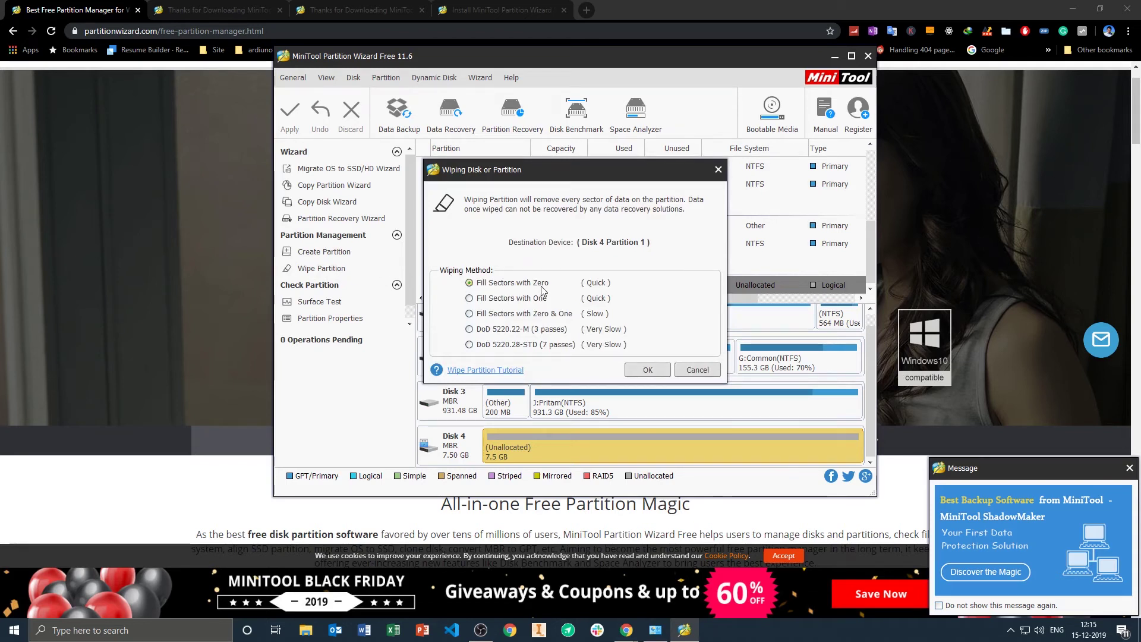
Queue the zero-fill wipe of Disk 4 Partition 1 and apply it
{"action": "left_click", "coordinate": [650, 370]}
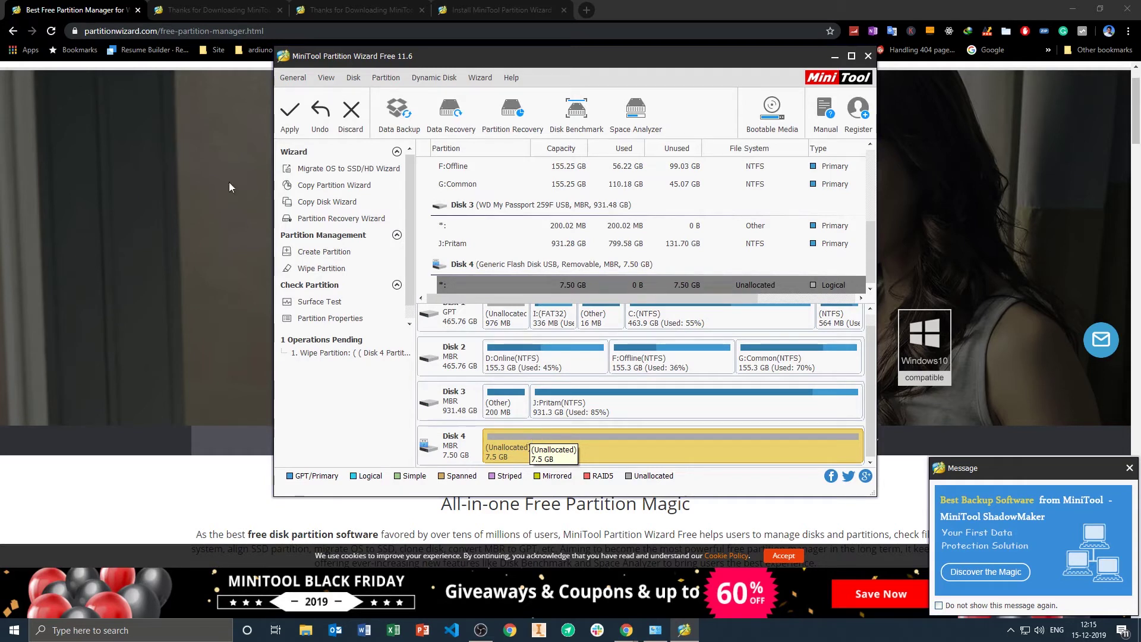
{"action": "left_click", "coordinate": [298, 116]}
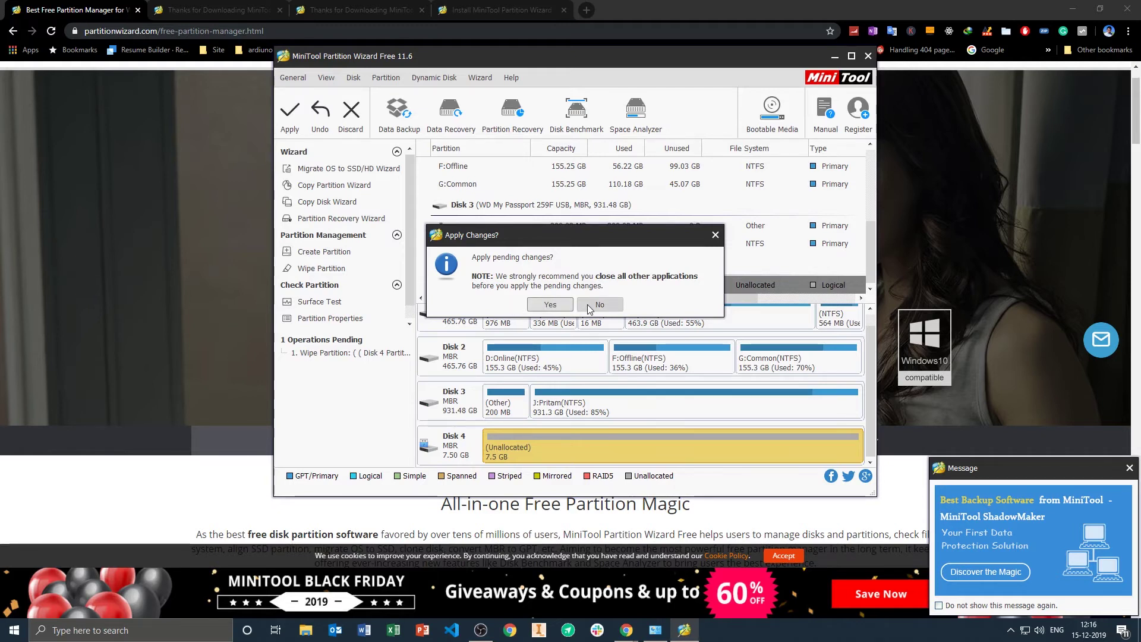
Confirm the pending changes and let the Disk 4 wipe run to completion
{"action": "left_click", "coordinate": [534, 305]}
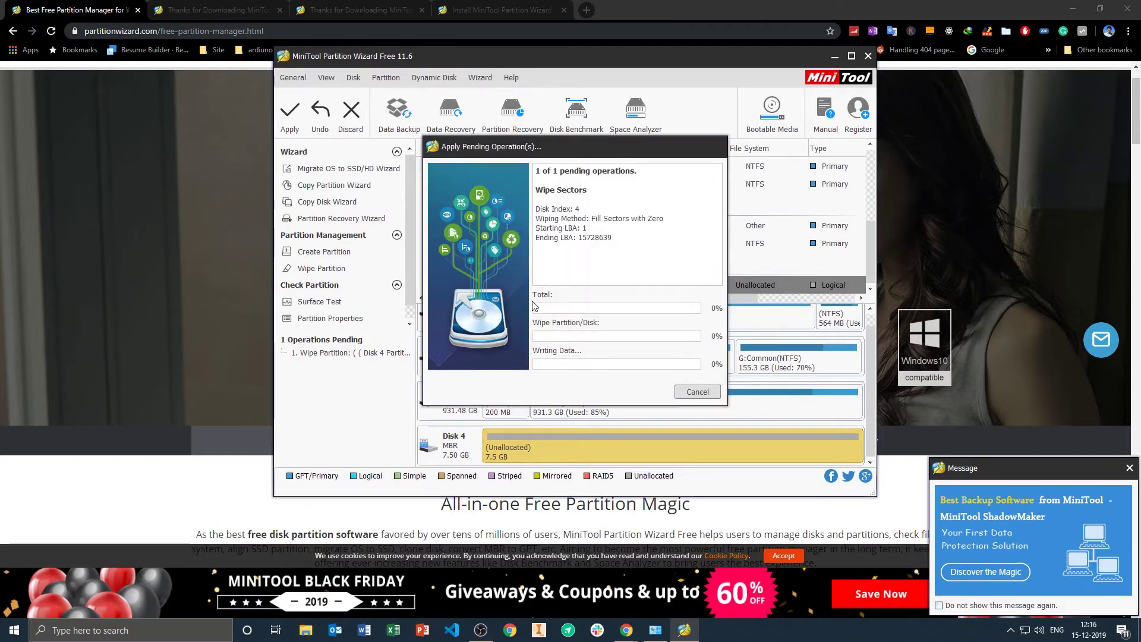
{"action": "left_click_drag", "start_coordinate": [602, 148], "coordinate": [665, 150]}
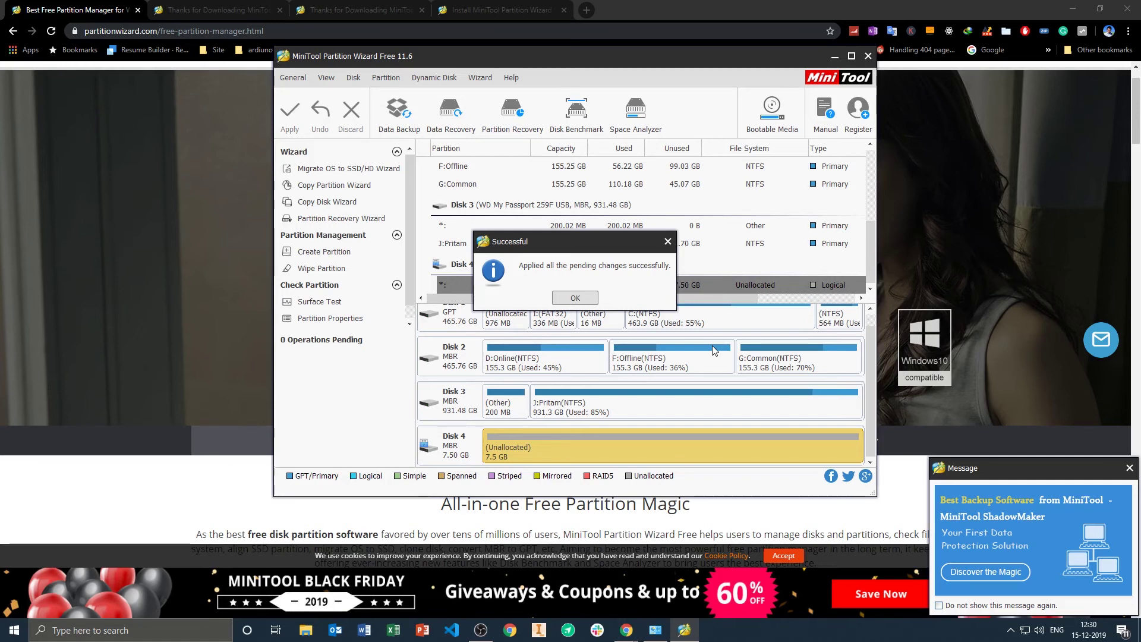
Dismiss the wipe success message and create a new Disk 4 partition labelled Drive
{"action": "left_click", "coordinate": [574, 295]}
{"action": "right_click", "coordinate": [718, 460]}
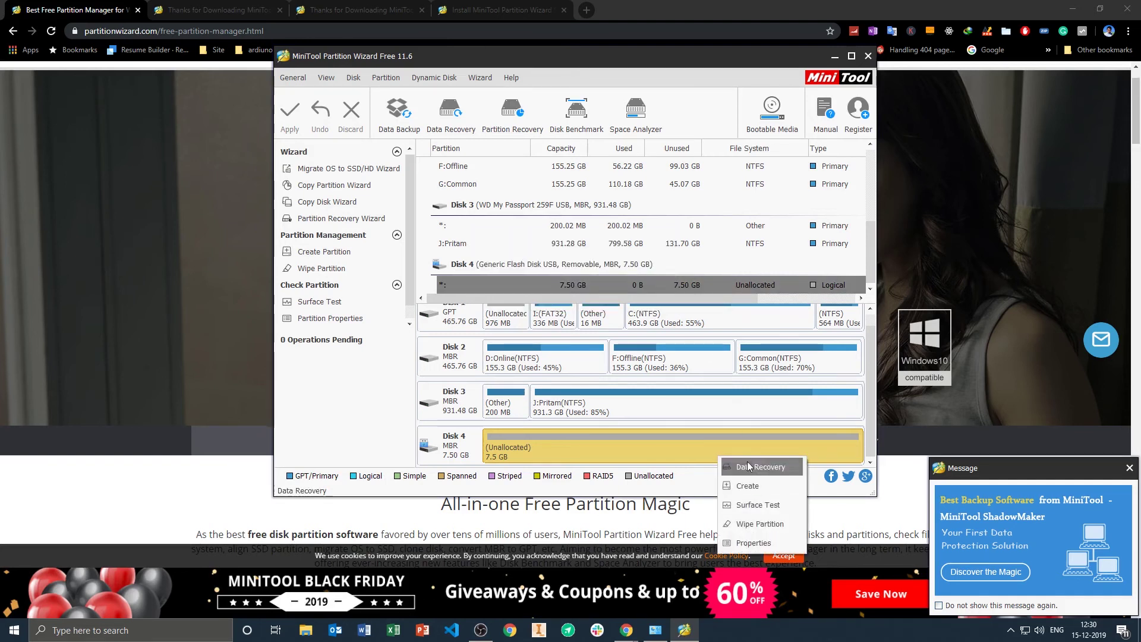
{"action": "left_click", "coordinate": [780, 486]}
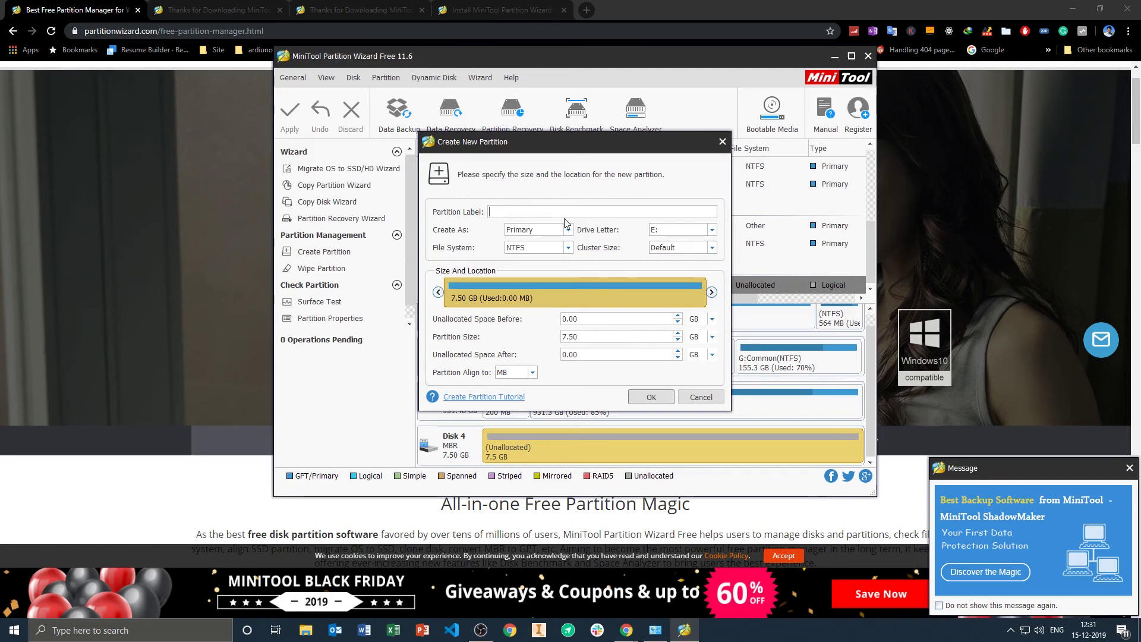
{"action": "type", "text": "Drive"}
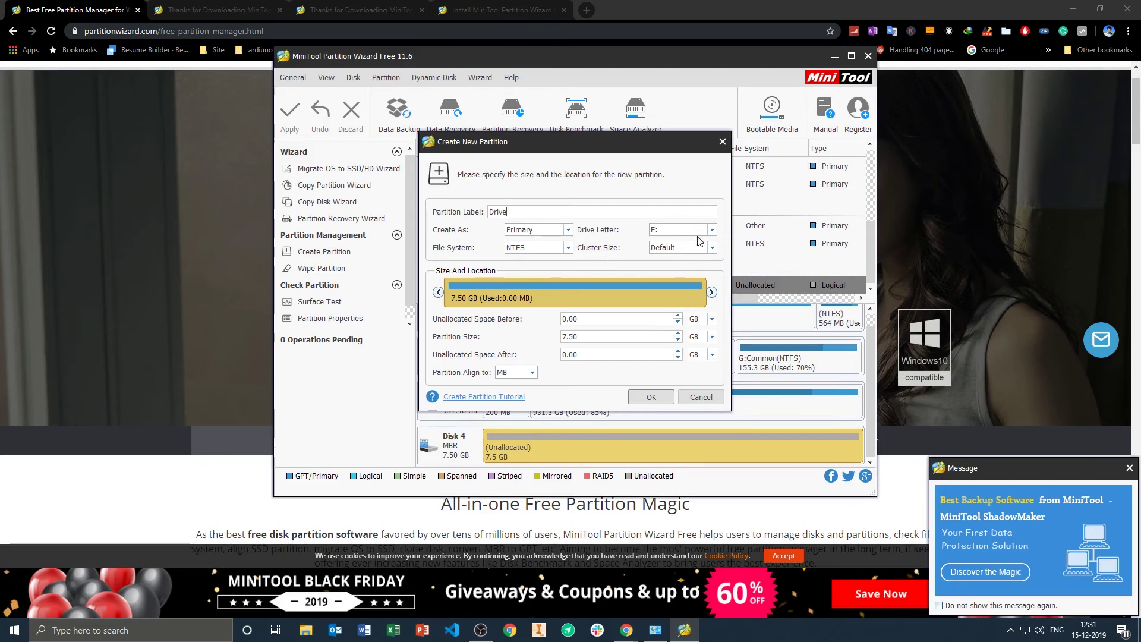
Create and apply the 7.5 GB primary NTFS partition E: labelled Drive
{"action": "left_click", "coordinate": [650, 403]}
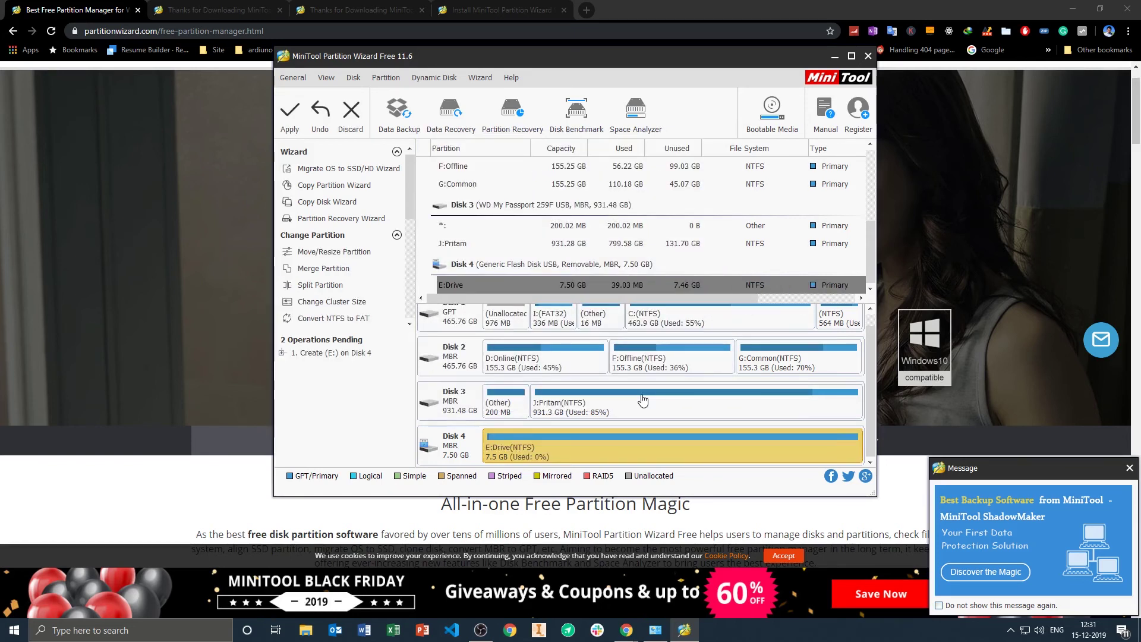
{"action": "left_click", "coordinate": [291, 119]}
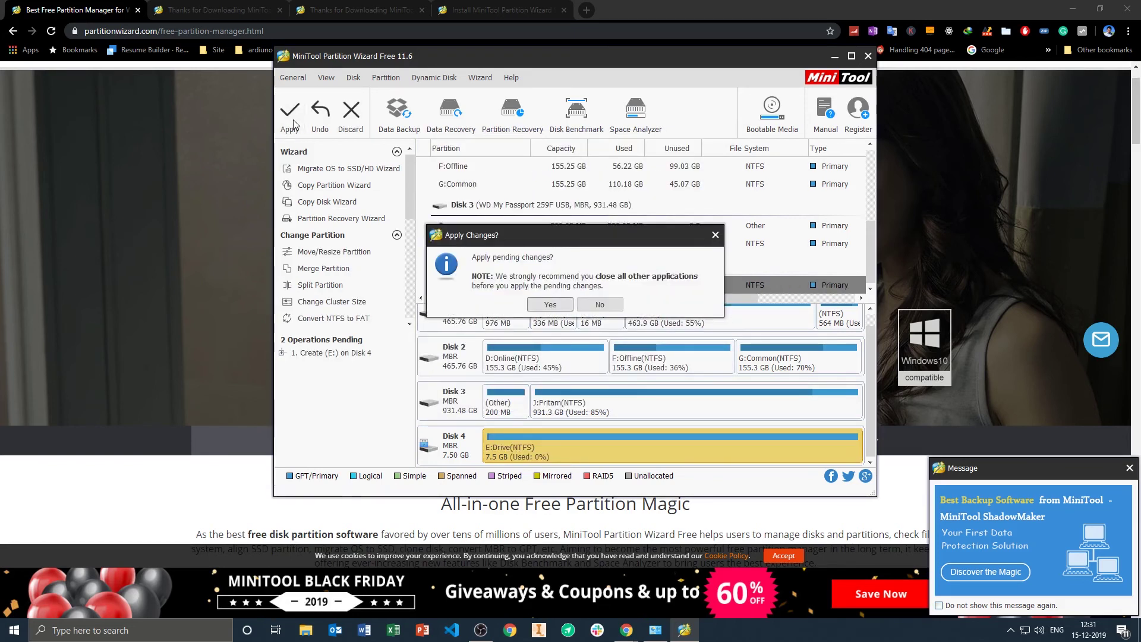
{"action": "left_click", "coordinate": [546, 305]}
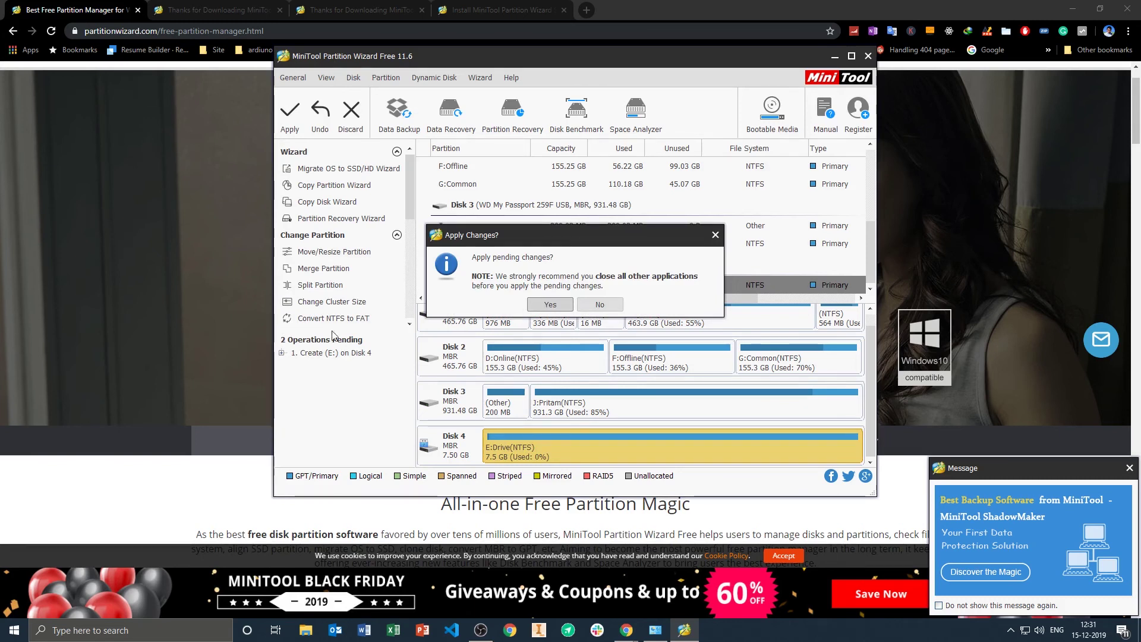
{"action": "left_click", "coordinate": [545, 305]}
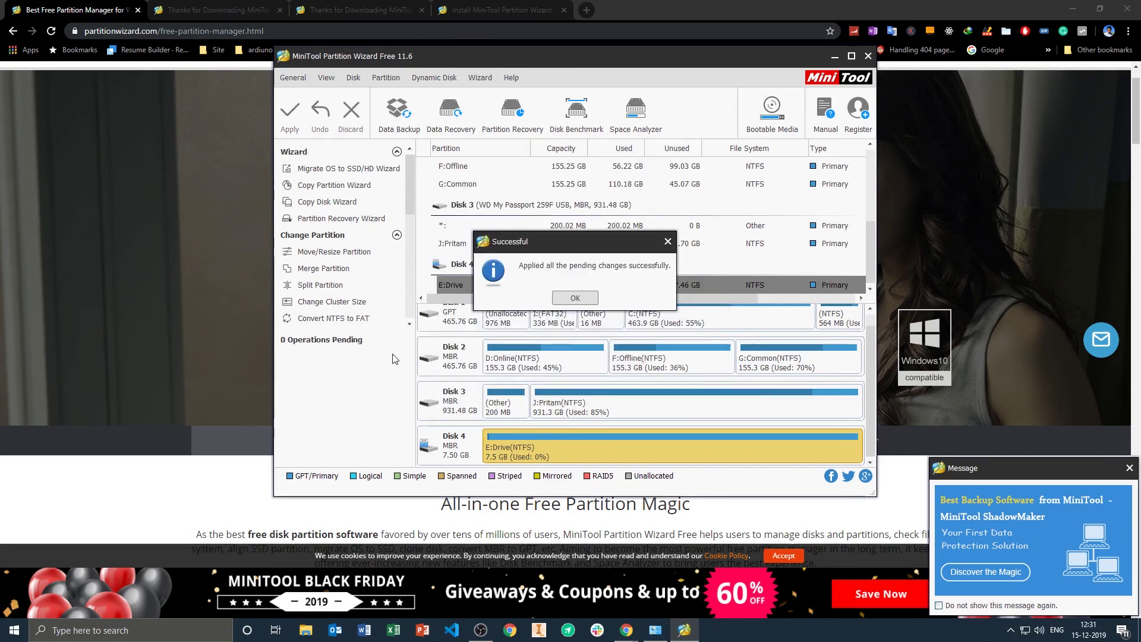
{"action": "left_click", "coordinate": [574, 297]}
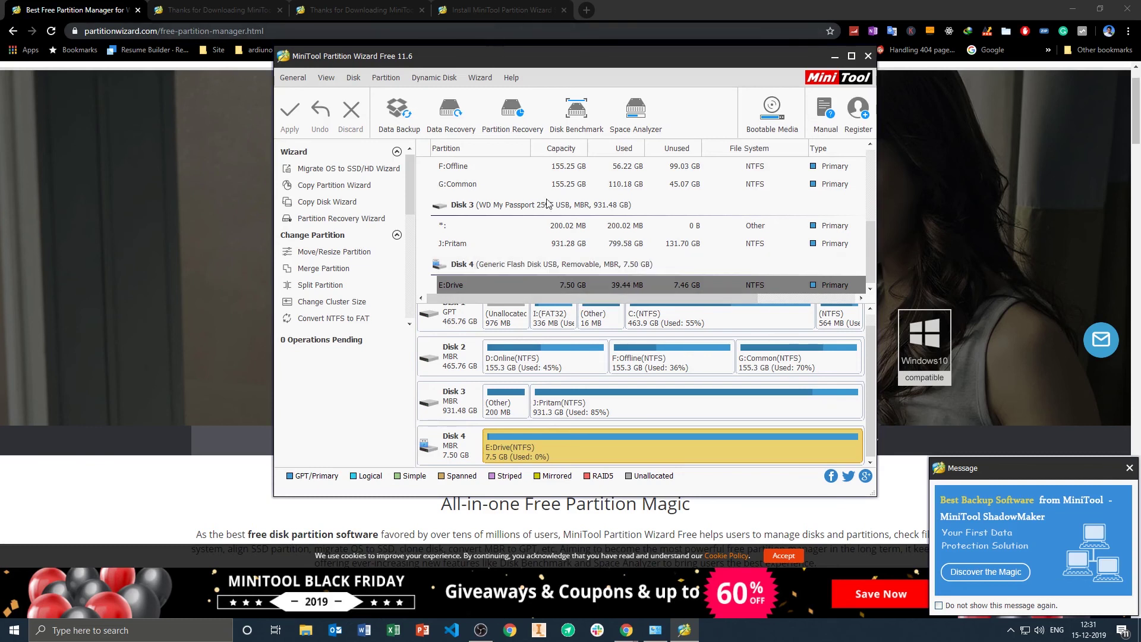
Open Drive (E:) from This PC and refresh the empty folder three times
{"action": "left_click", "coordinate": [306, 634]}
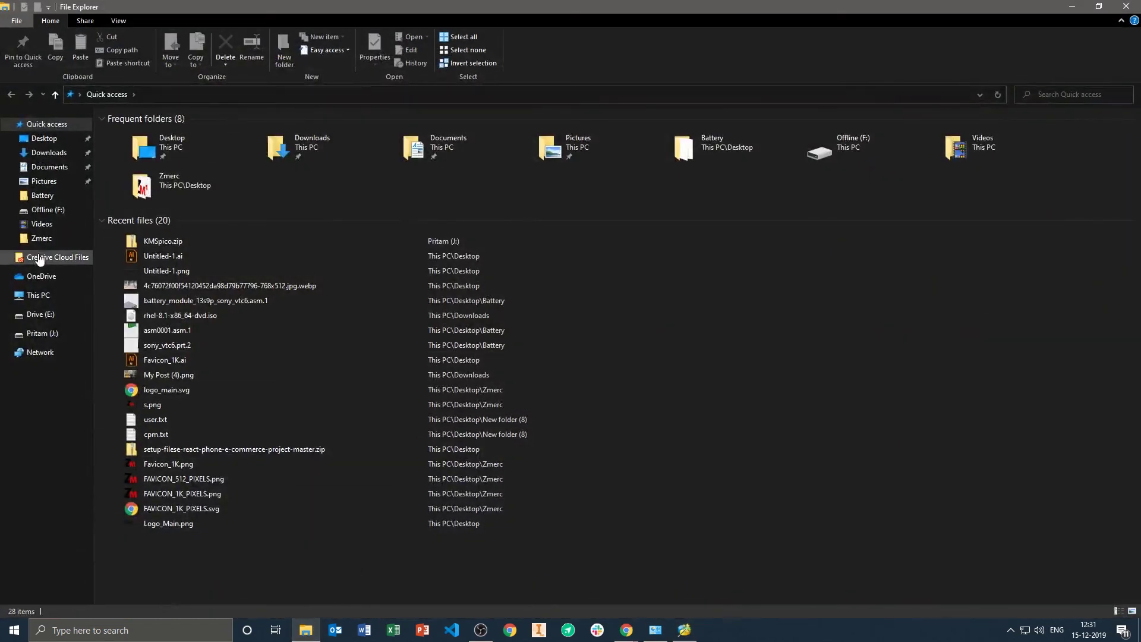
{"action": "left_click", "coordinate": [39, 297]}
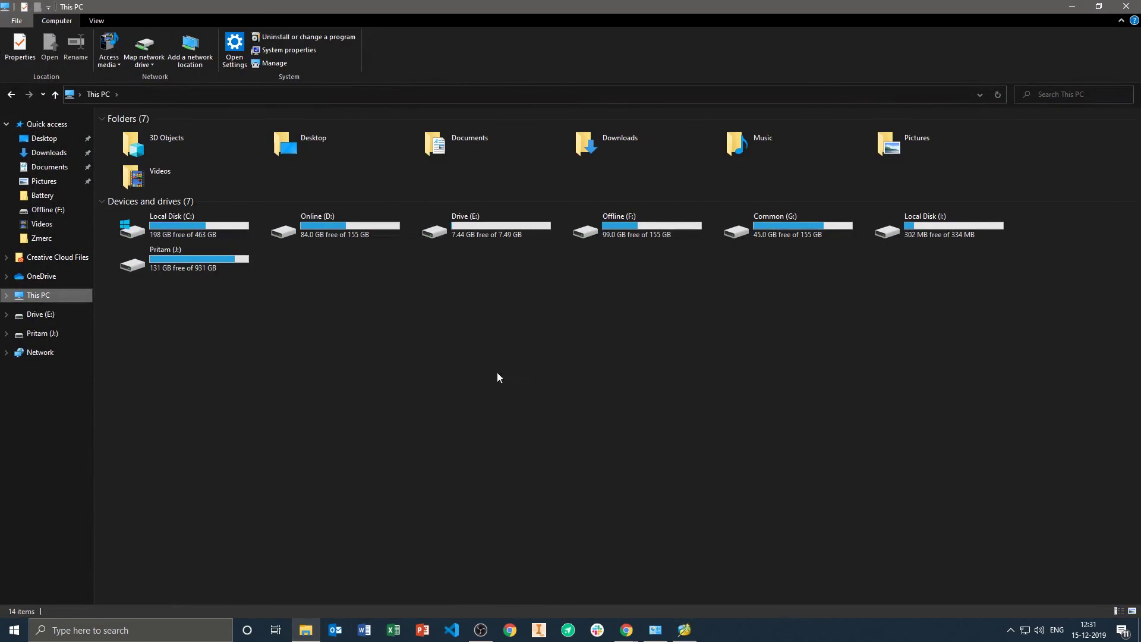
{"action": "double_click", "coordinate": [494, 226]}
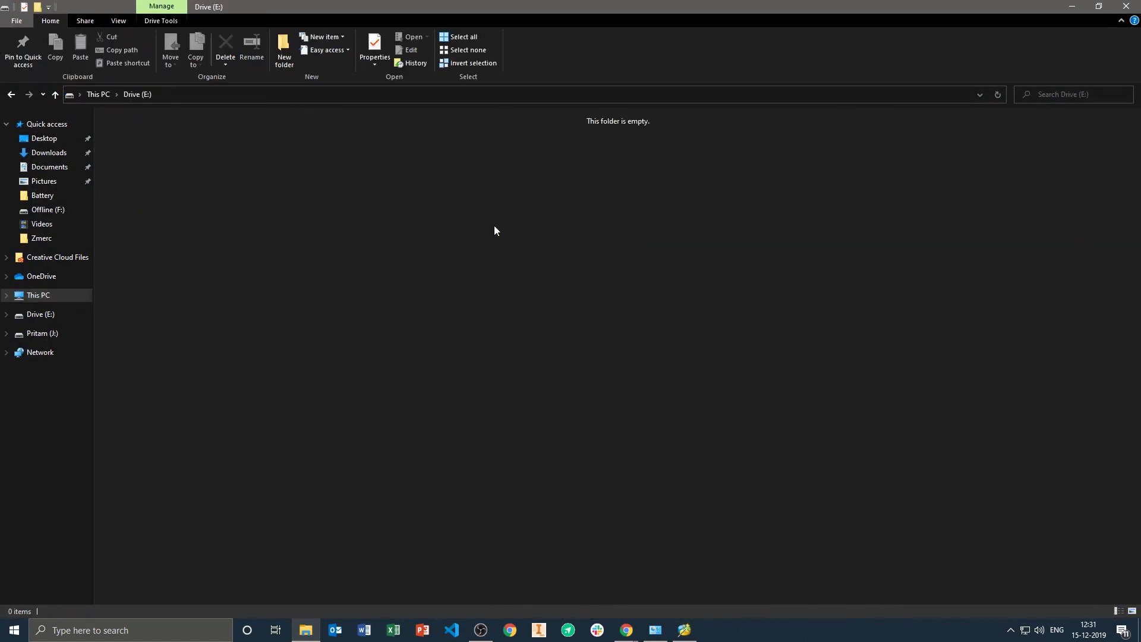
{"action": "right_click", "coordinate": [493, 222]}
{"action": "left_click", "coordinate": [523, 271]}
{"action": "right_click", "coordinate": [534, 219]}
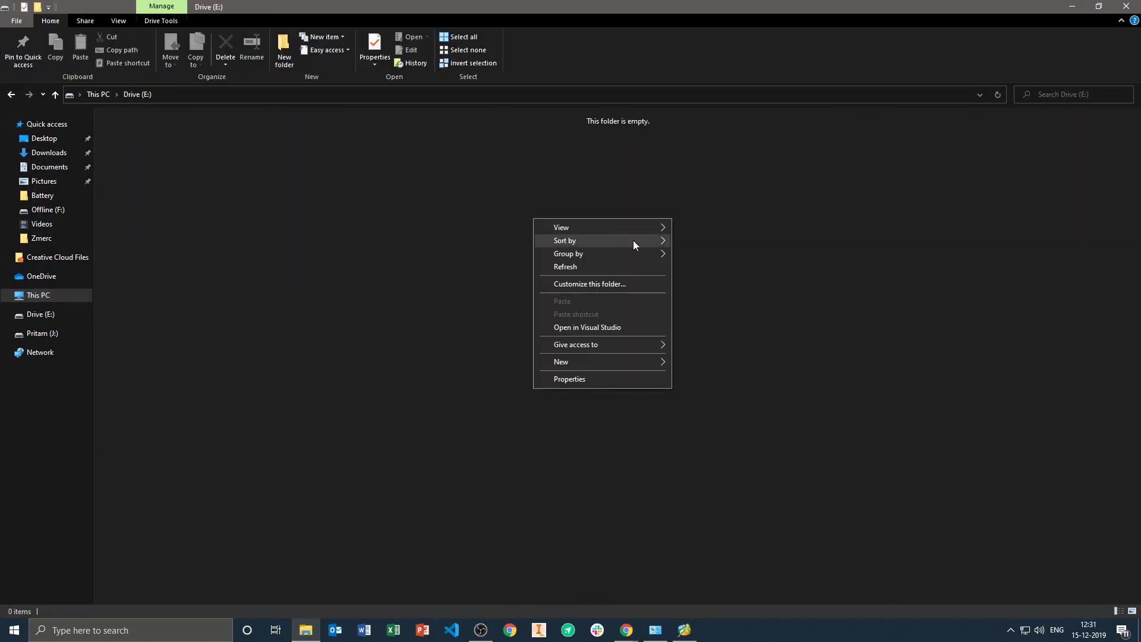
{"action": "left_click", "coordinate": [565, 266]}
{"action": "right_click", "coordinate": [630, 234]}
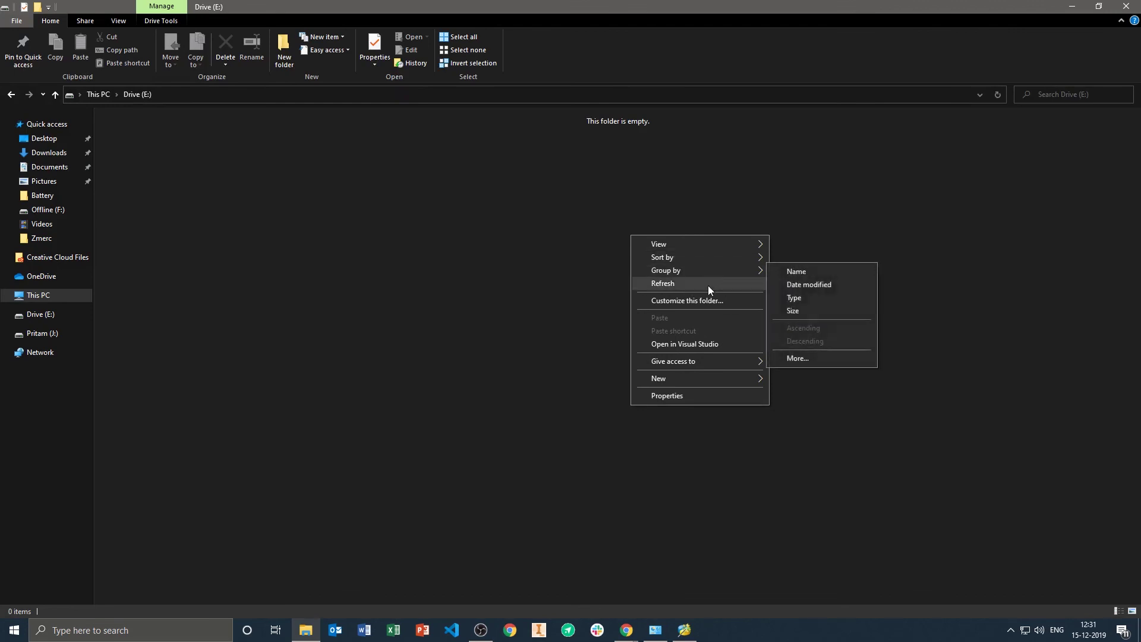
{"action": "left_click", "coordinate": [708, 284]}
{"action": "left_click", "coordinate": [1134, 11]}
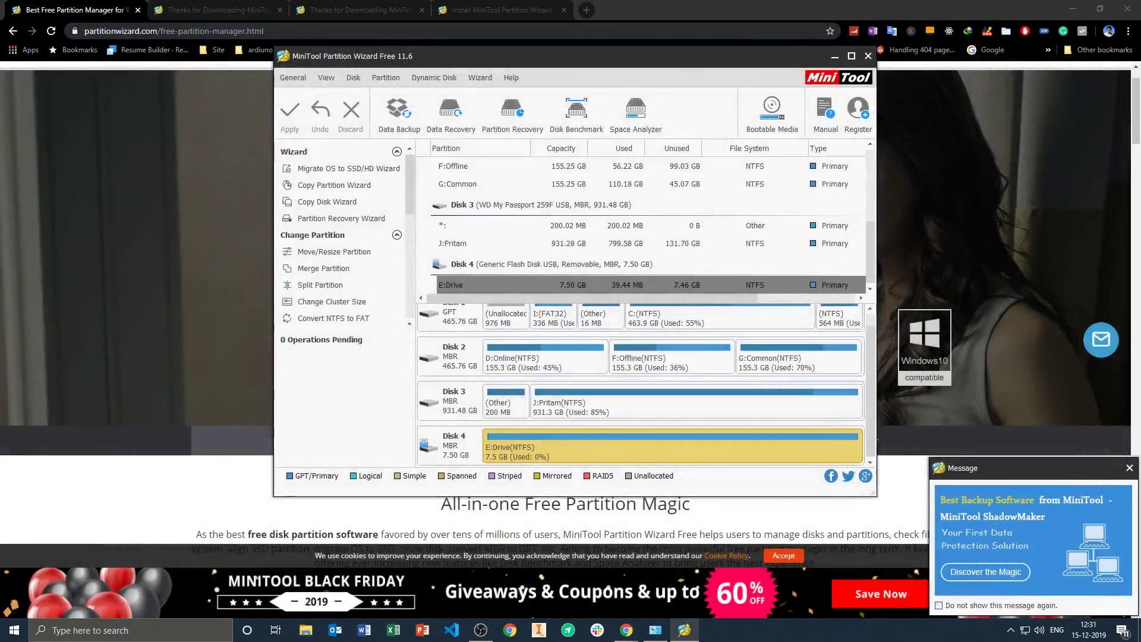